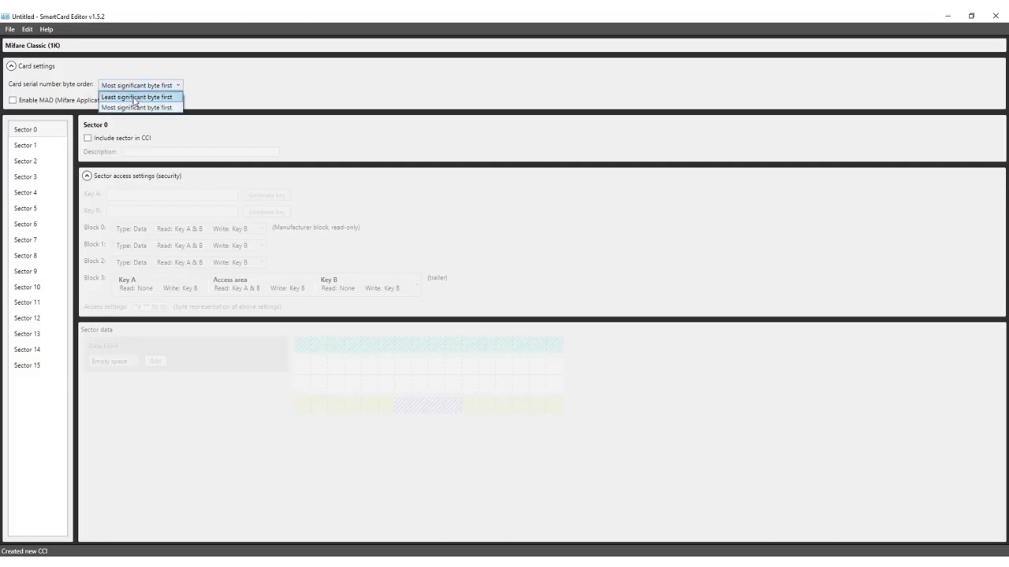
Set the card serial number byte order to Most significant byte first.
click(134, 108)
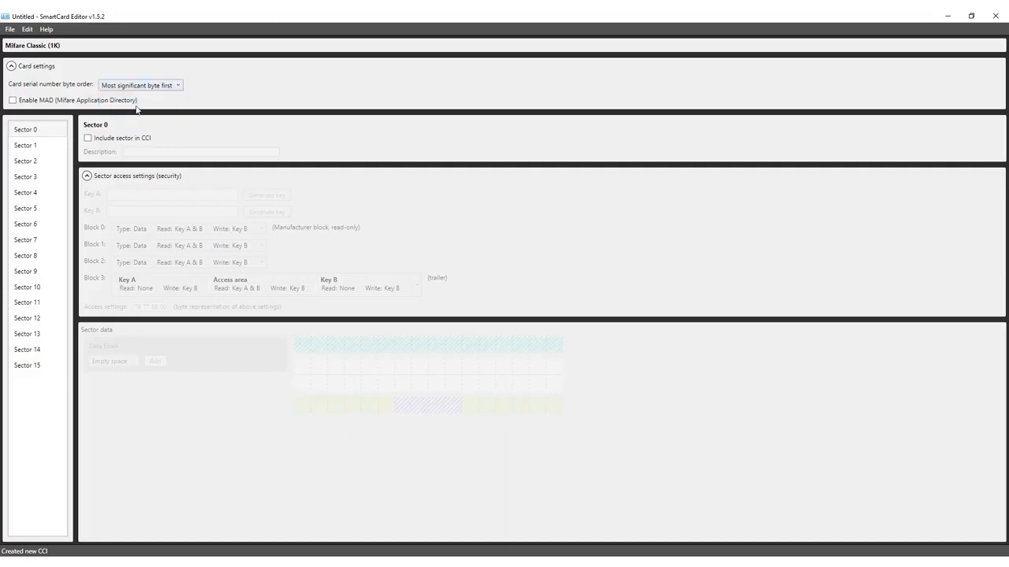
click(12, 100)
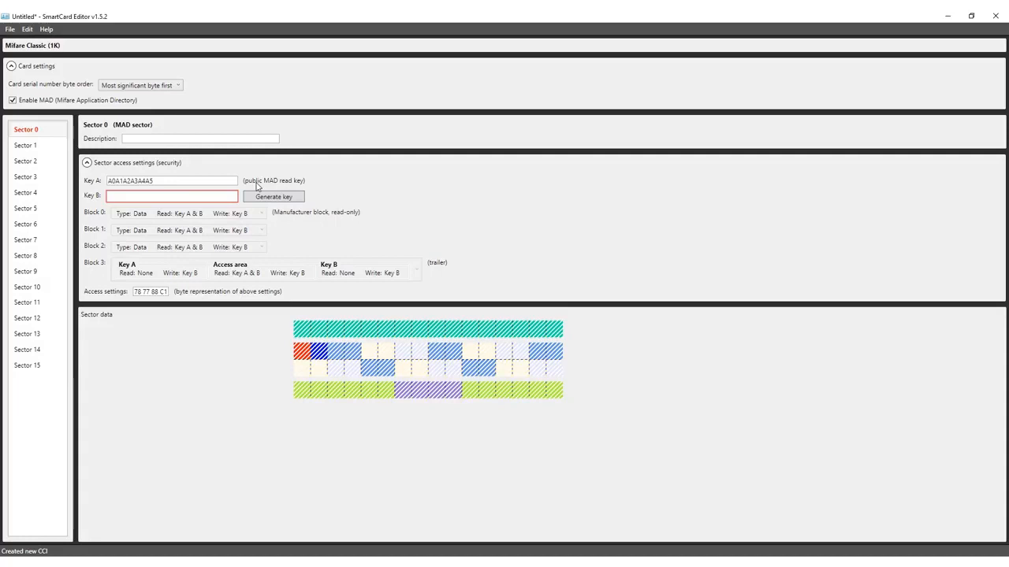
drag(163, 181, 97, 178)
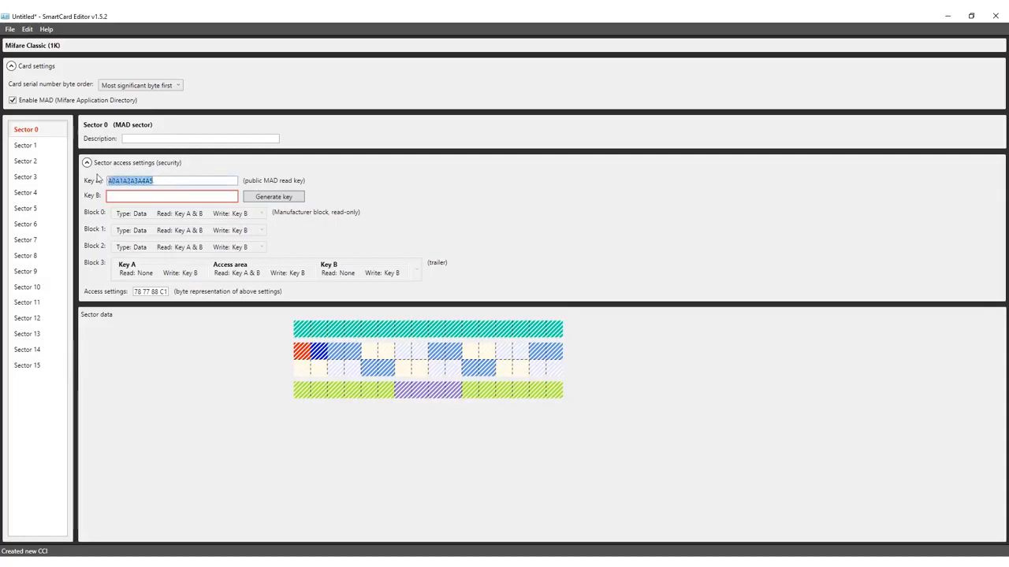
click(13, 102)
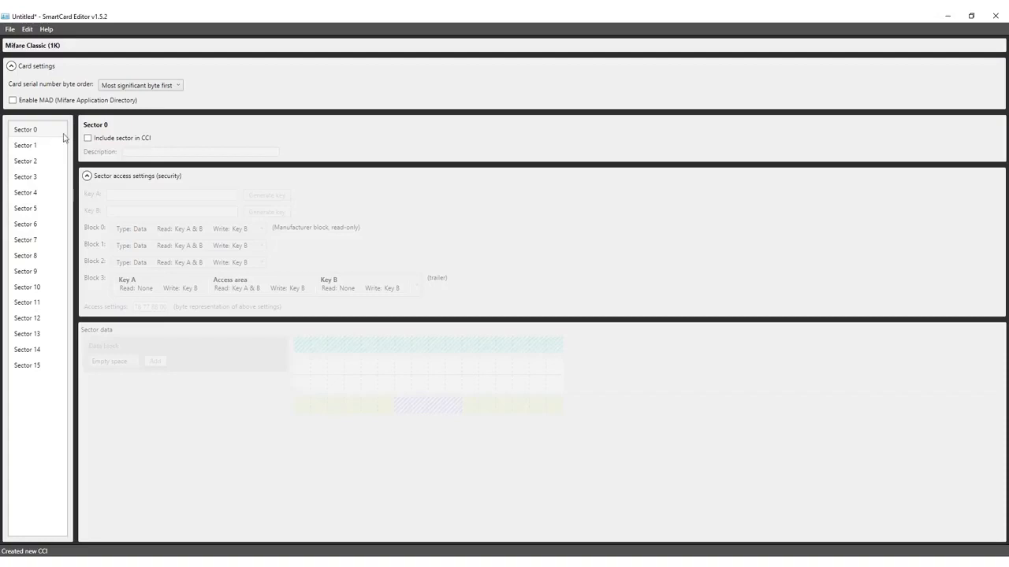
Include Sector 0 in the CCI and give it the description Personal Information.
click(88, 139)
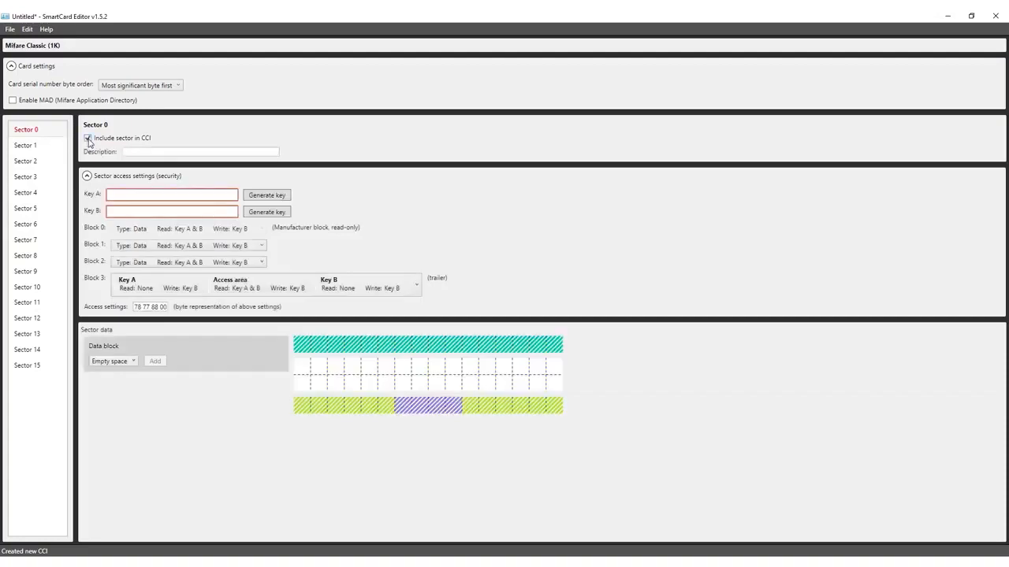
click(140, 152)
text(Personal Information)
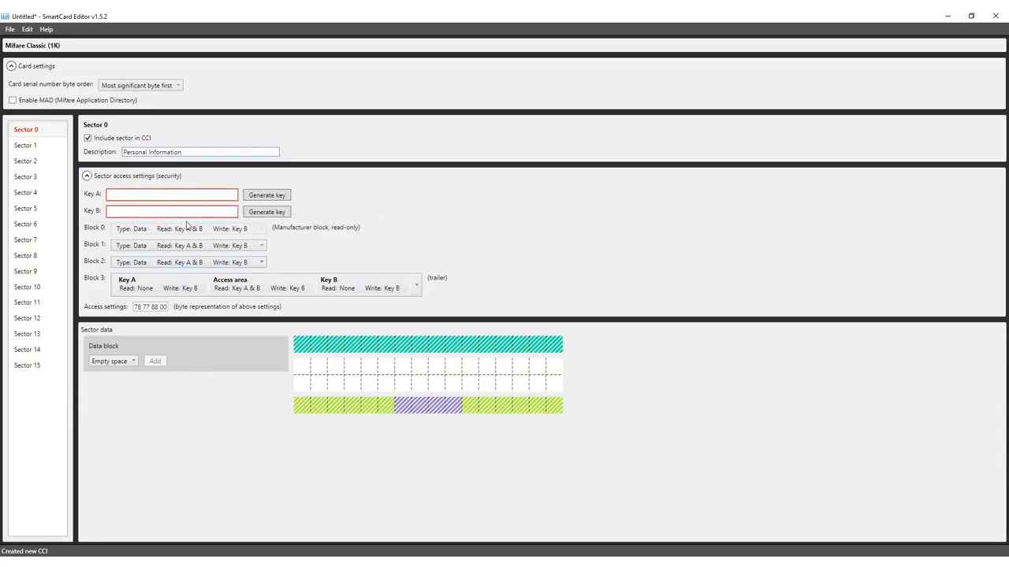
Generate Key A and Key B for Sector 0 and select each generated key.
click(268, 203)
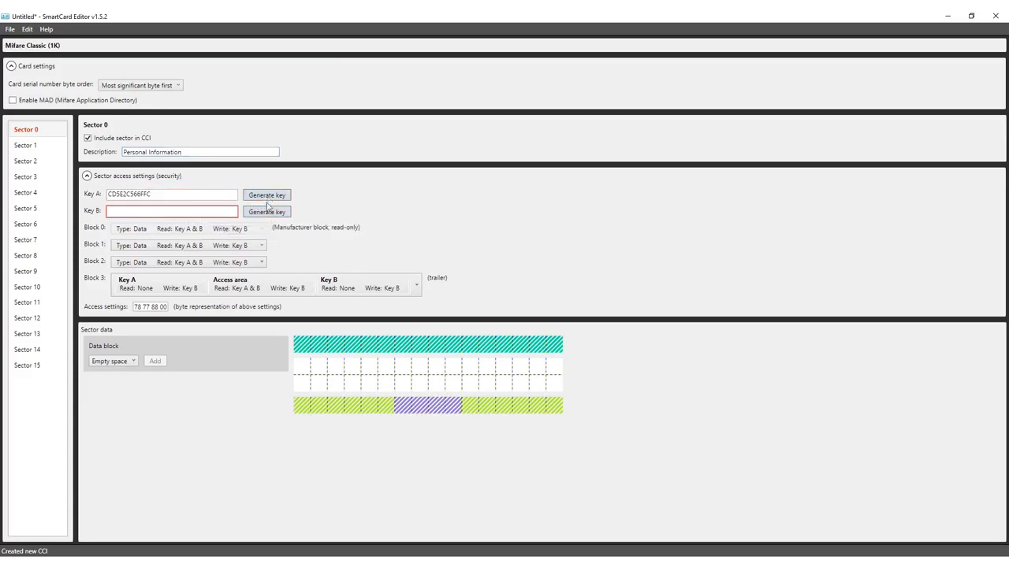
click(267, 213)
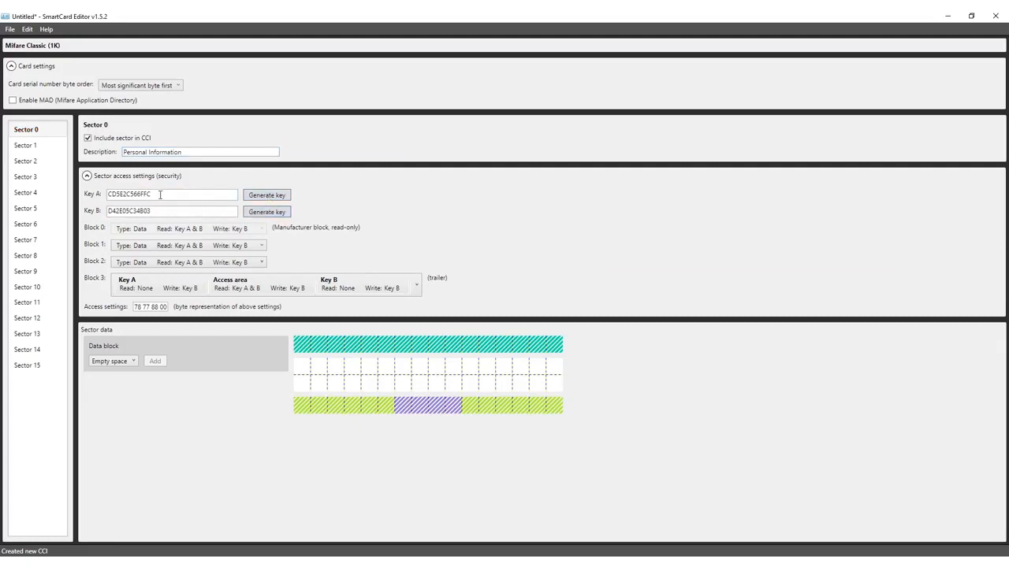
drag(155, 195, 110, 198)
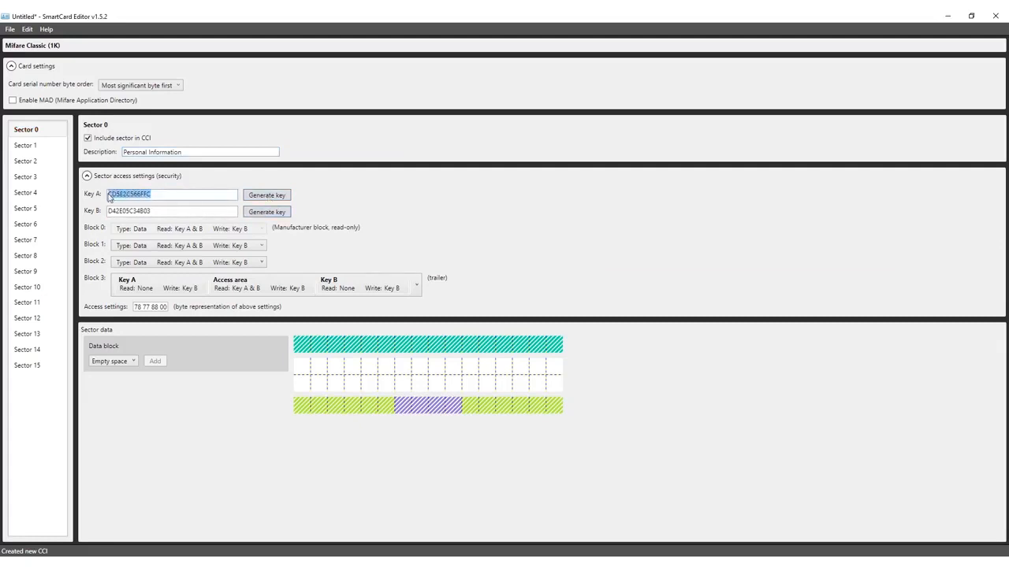
drag(169, 211, 109, 211)
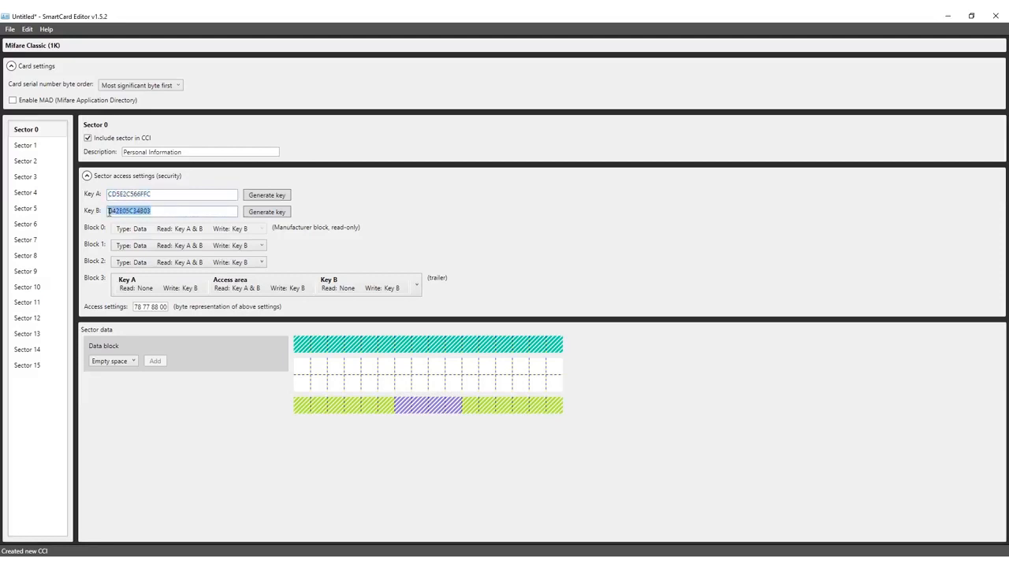
Try entering a custom Key A value for Sector 0, then regenerate Key A.
click(181, 194)
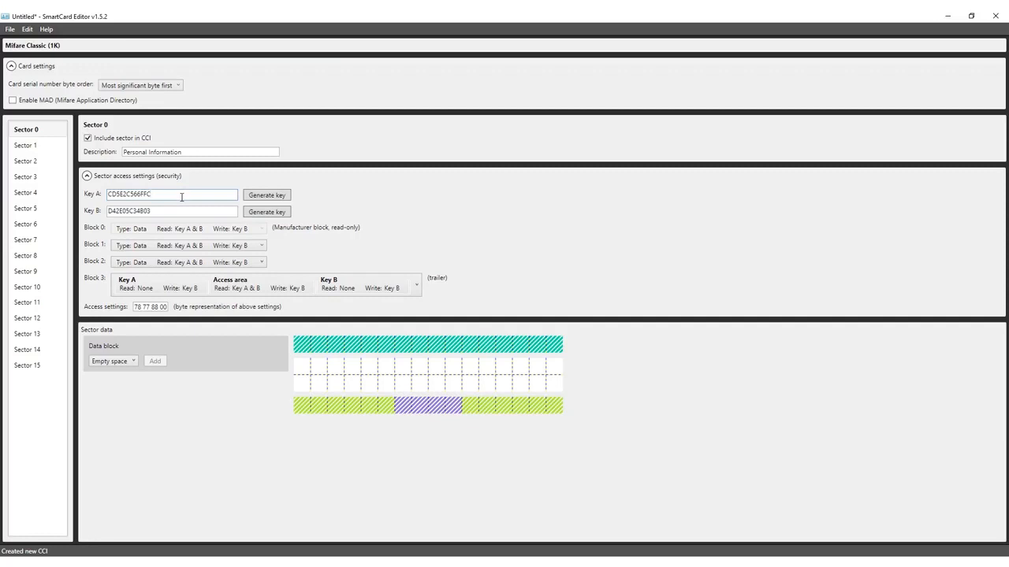
double_click(181, 197)
text(dsfsdff)
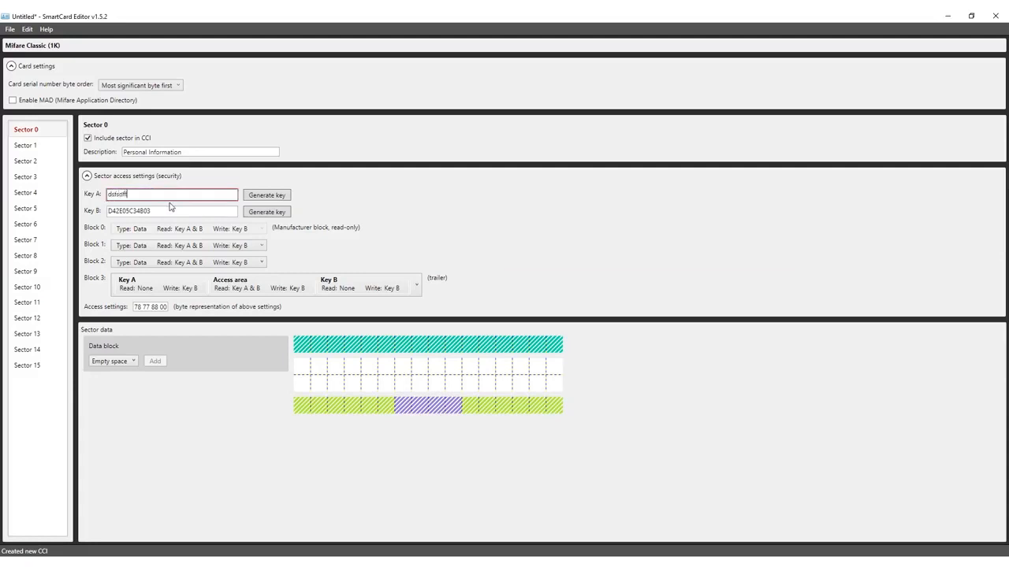
click(257, 199)
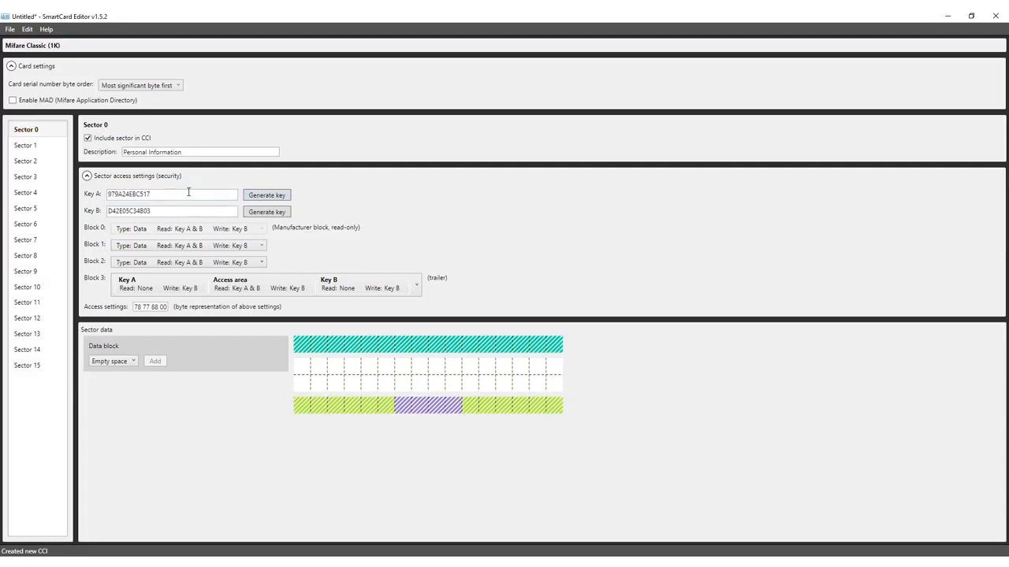
Set Block 1 access to read Key A & B, write Key B, and add a Dynamic data field to the sector.
click(189, 250)
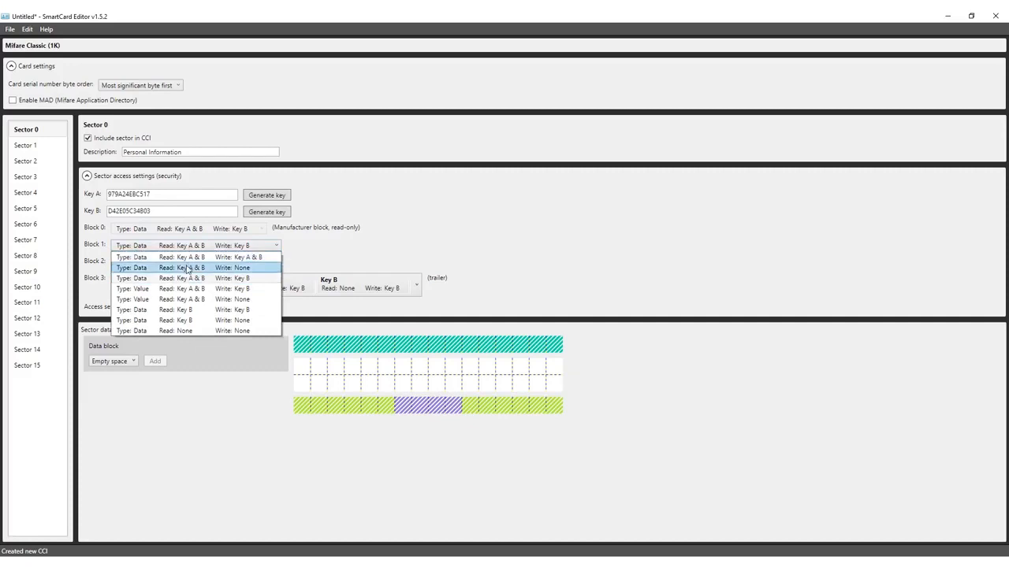
click(243, 279)
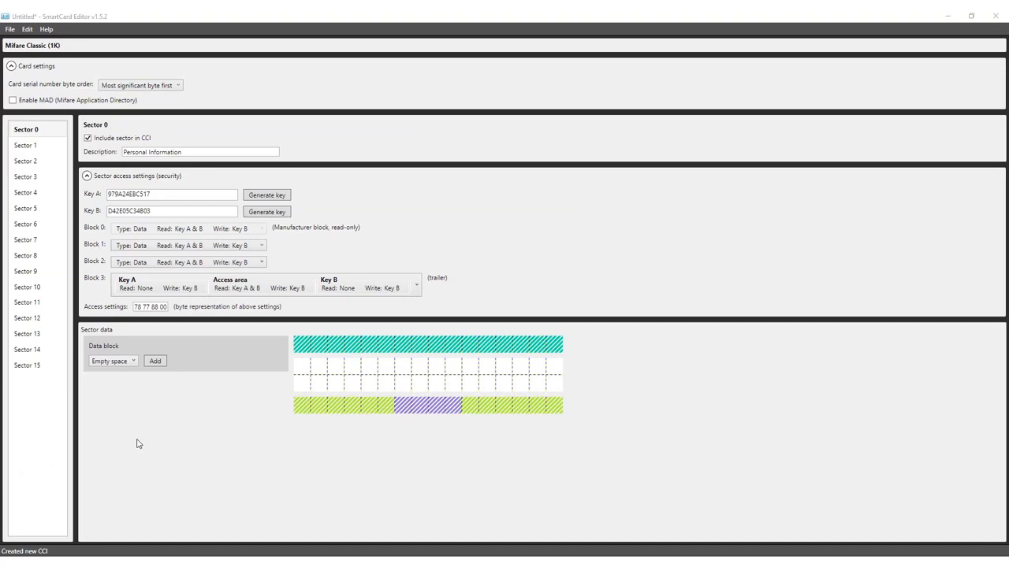
click(126, 362)
click(122, 384)
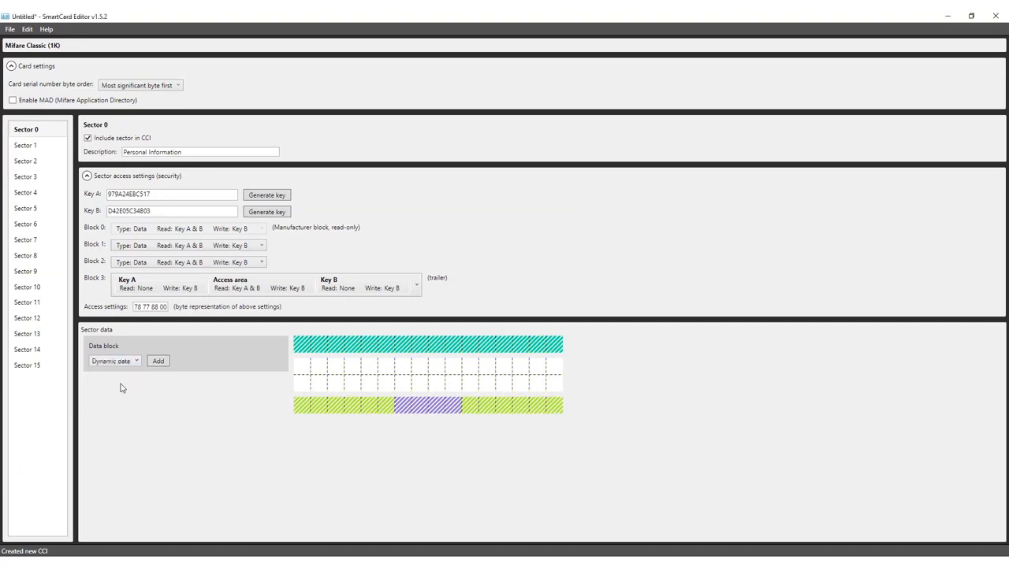
click(158, 362)
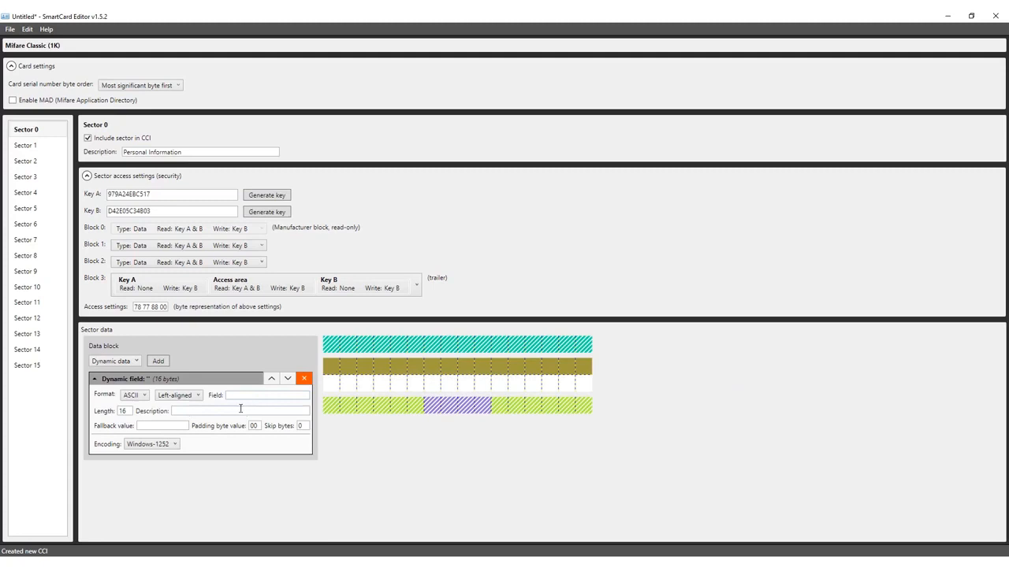
Set the new field's format to Numeric and its alignment to Right-aligned.
click(133, 395)
click(137, 416)
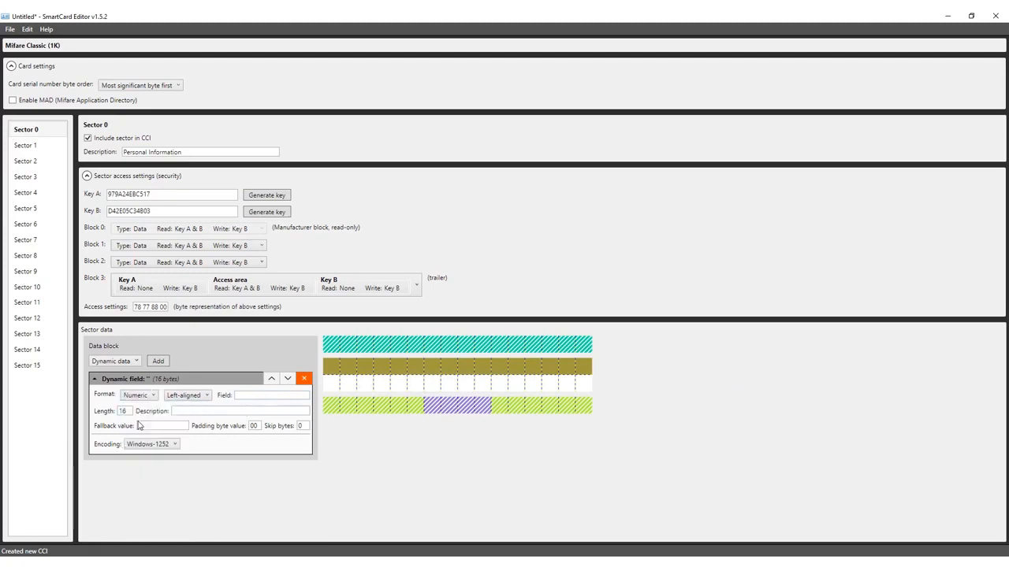
click(189, 395)
click(189, 418)
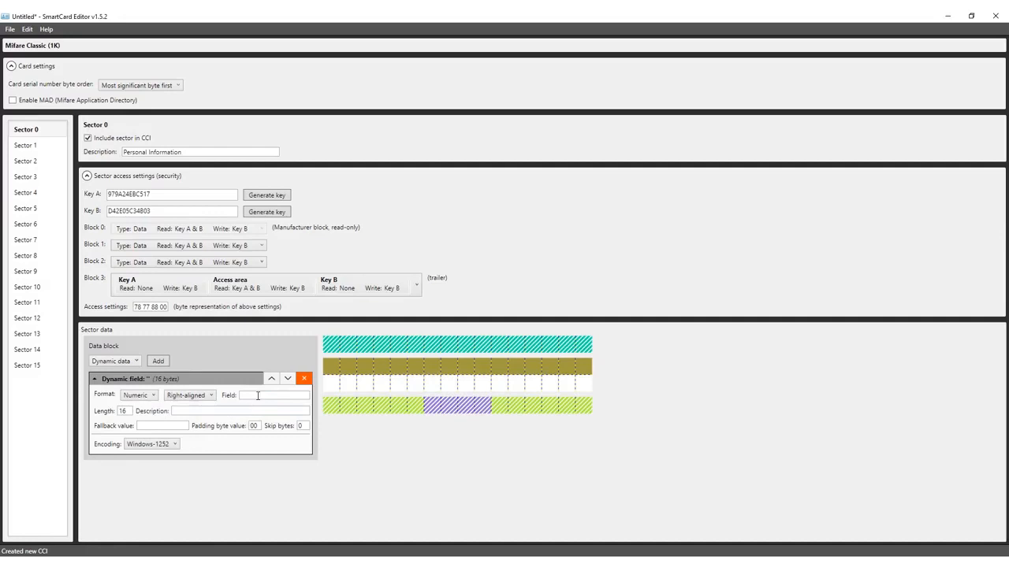
Name the field ID Number and set its length to 5.
click(258, 396)
text(Id)
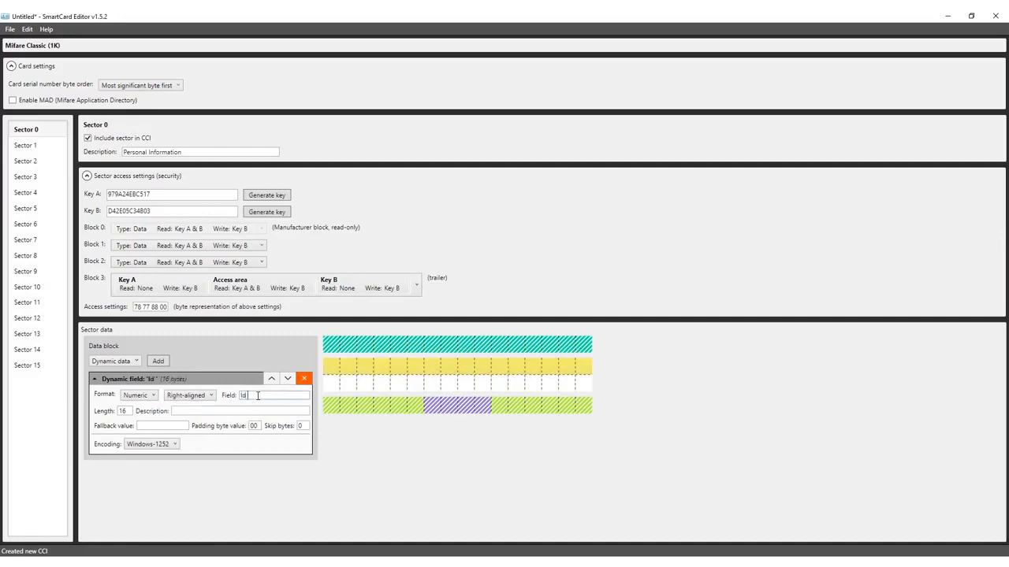
key(BackSpace)
text(D Number)
drag(131, 411, 116, 412)
text(5)
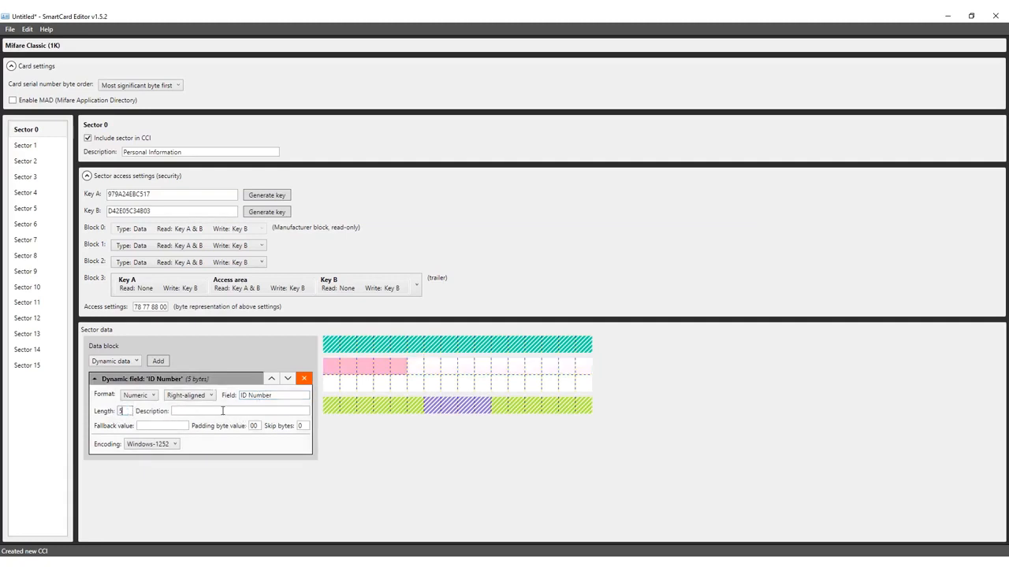
Give the ID Number field the description ID number and set its encoding to utf-8.
click(212, 412)
text(ID number)
click(169, 445)
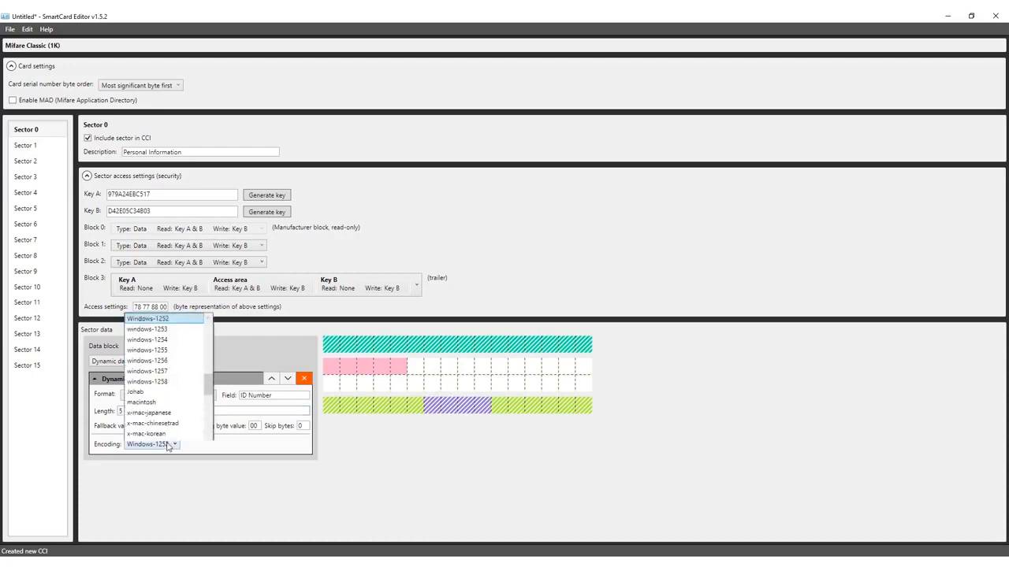
scroll(211, 339, down, 1)
drag(210, 331, 208, 429)
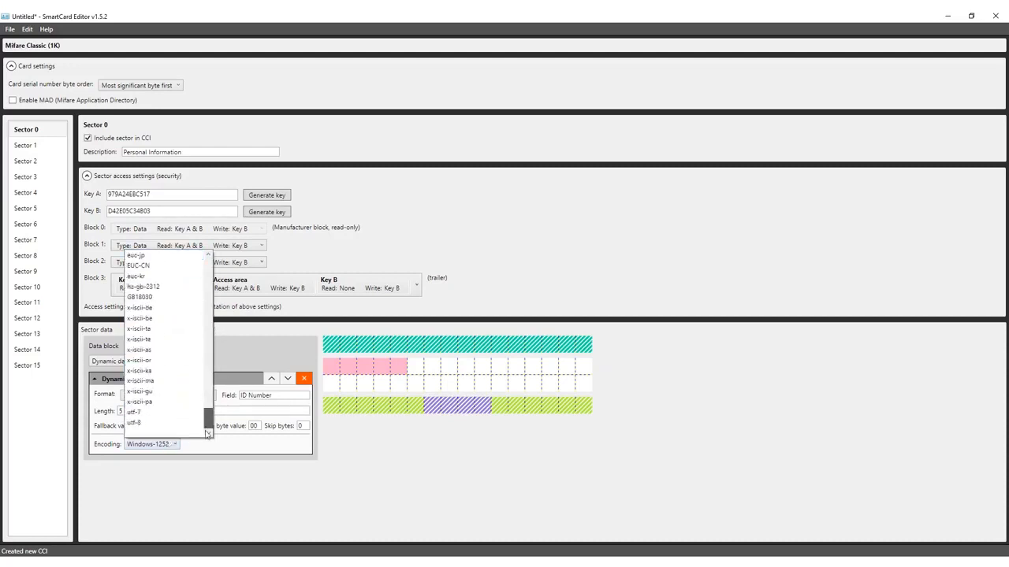
click(132, 426)
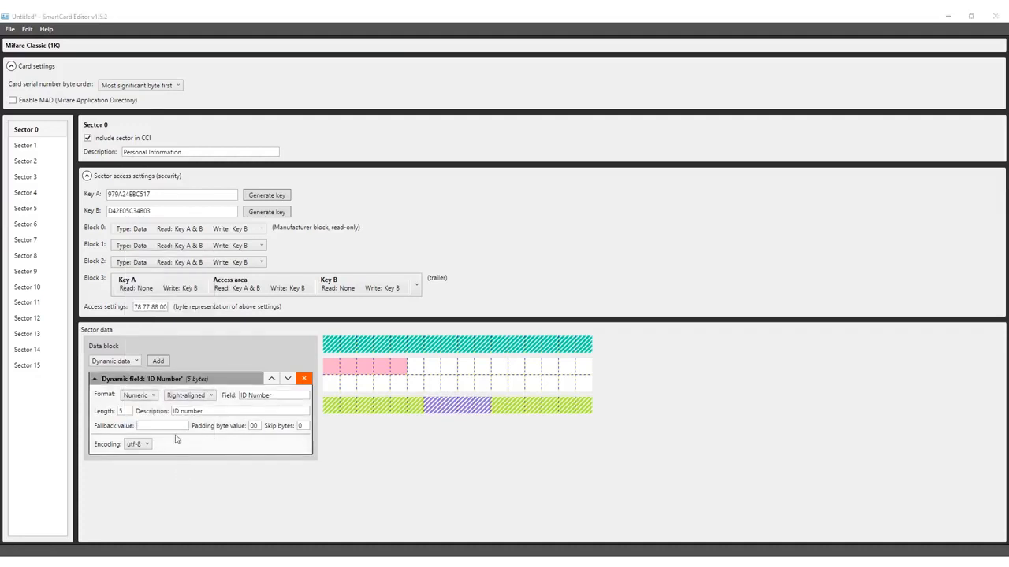
Add two more dynamic data fields and set each one's length to 12.
click(158, 364)
click(158, 363)
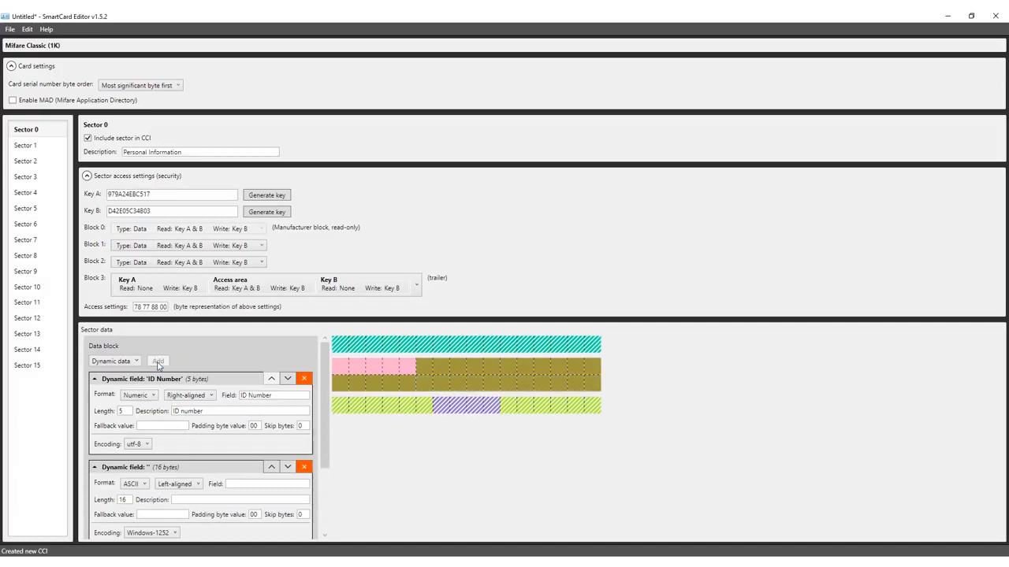
scroll(227, 379, down, 3)
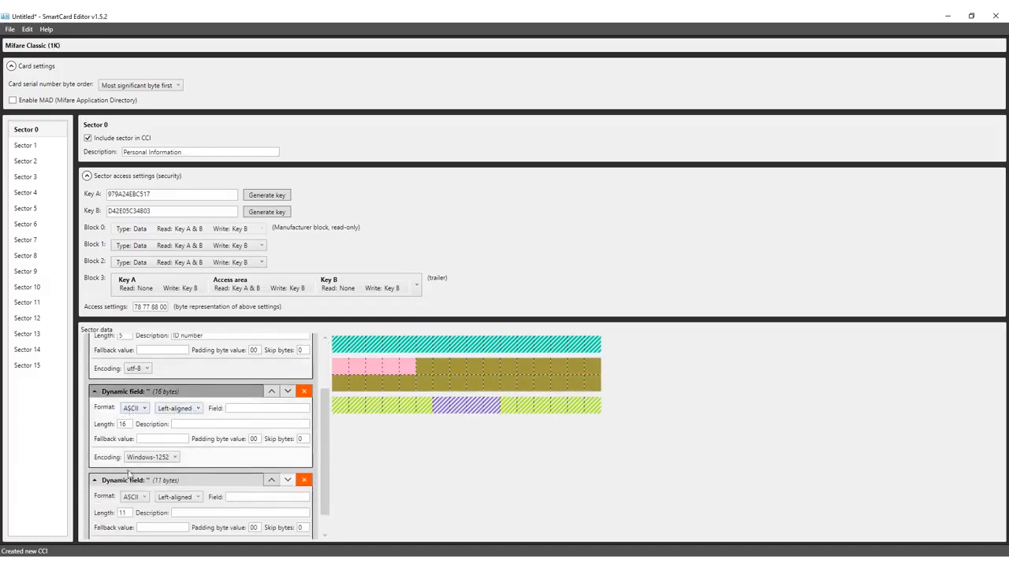
drag(128, 424, 115, 426)
text(12)
drag(128, 513, 106, 516)
text(12)
Name the two new fields First name and Lastname.
click(254, 408)
text(First name)
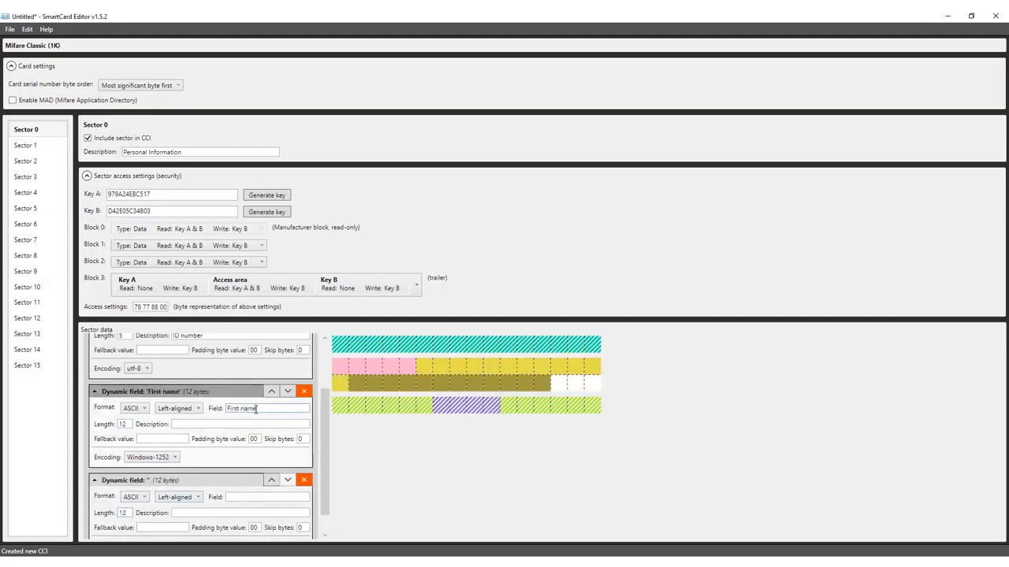
click(242, 496)
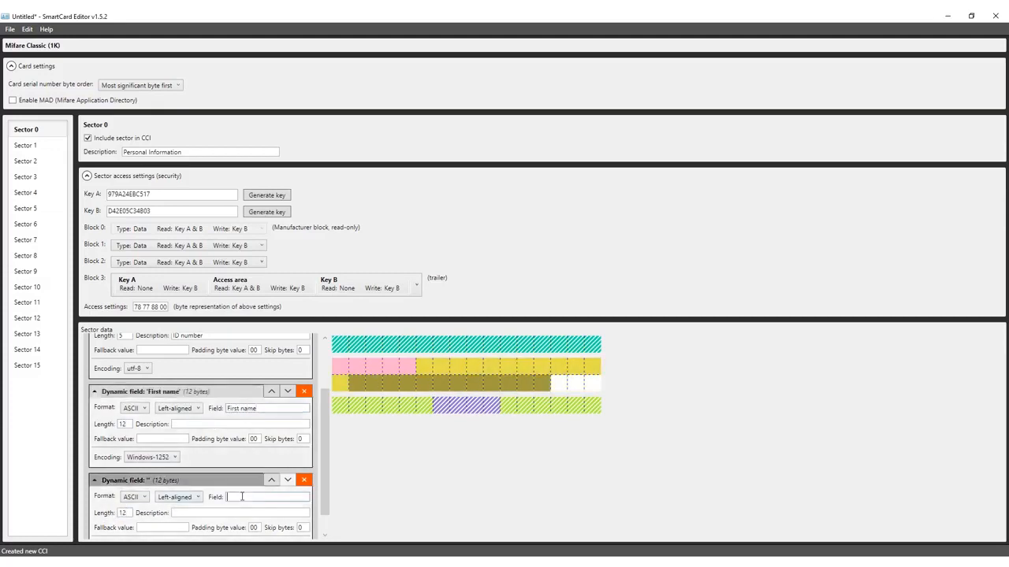
text(last)
key(BackSpace)
key(BackSpace)
key(BackSpace)
key(BackSpace)
text(Lastn)
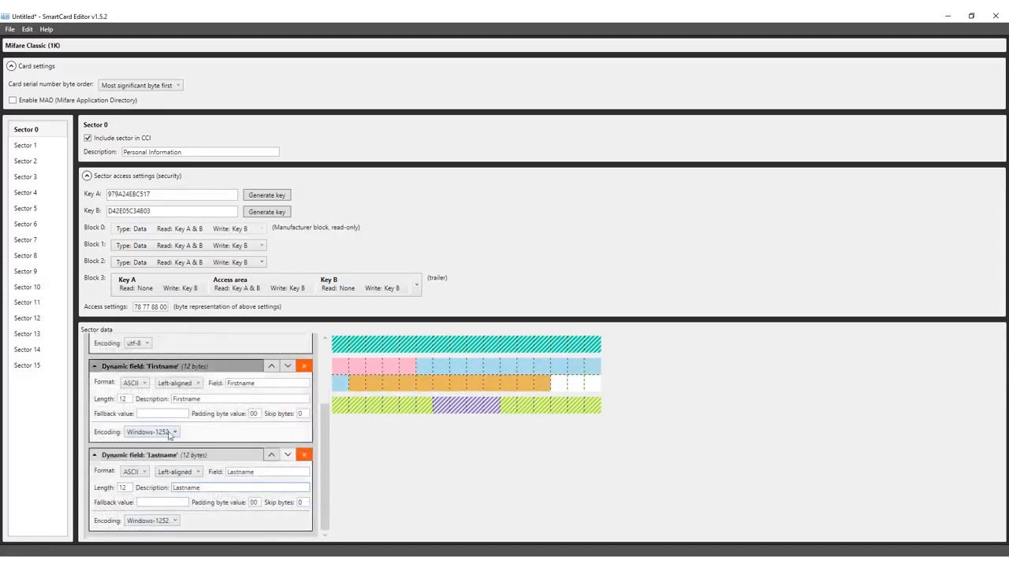
Set the encoding of both name fields to utf-8.
click(168, 432)
scroll(184, 374, down, 20)
click(159, 414)
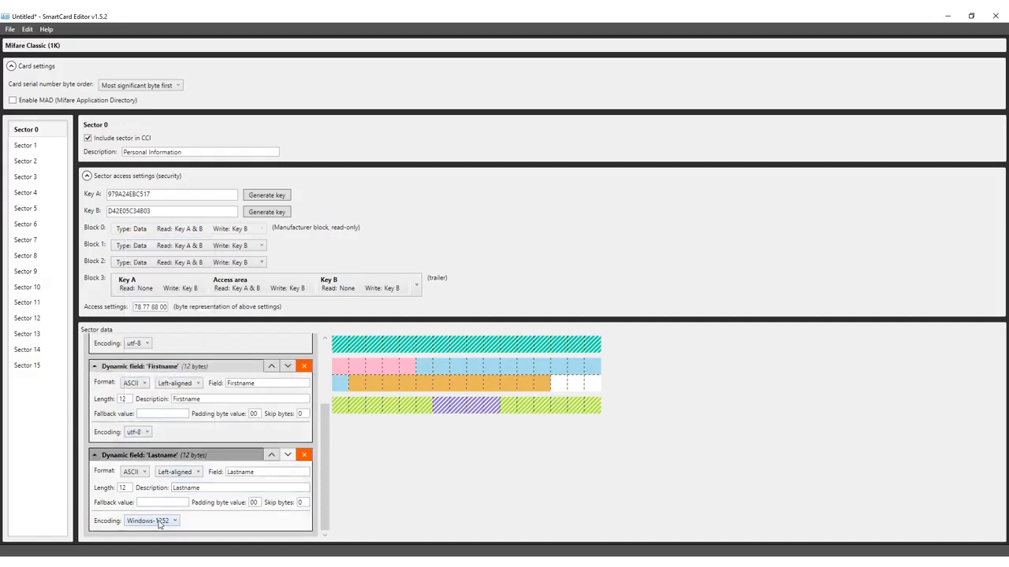
click(159, 524)
scroll(160, 504, down, 15)
click(158, 504)
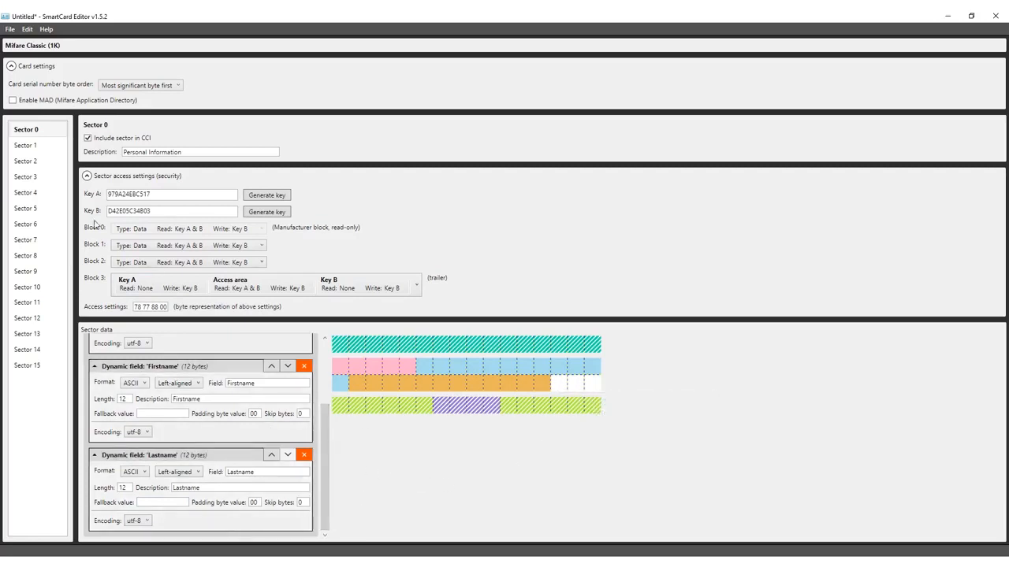
Include Sector 1 in the CCI with description Email and generate its Key A and Key B.
click(43, 145)
click(88, 139)
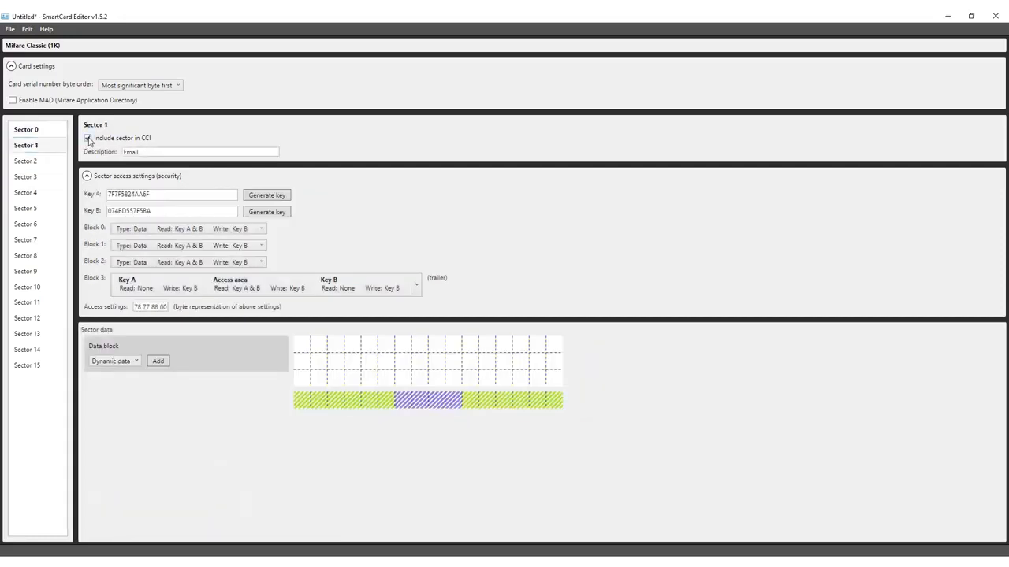
click(277, 198)
click(275, 214)
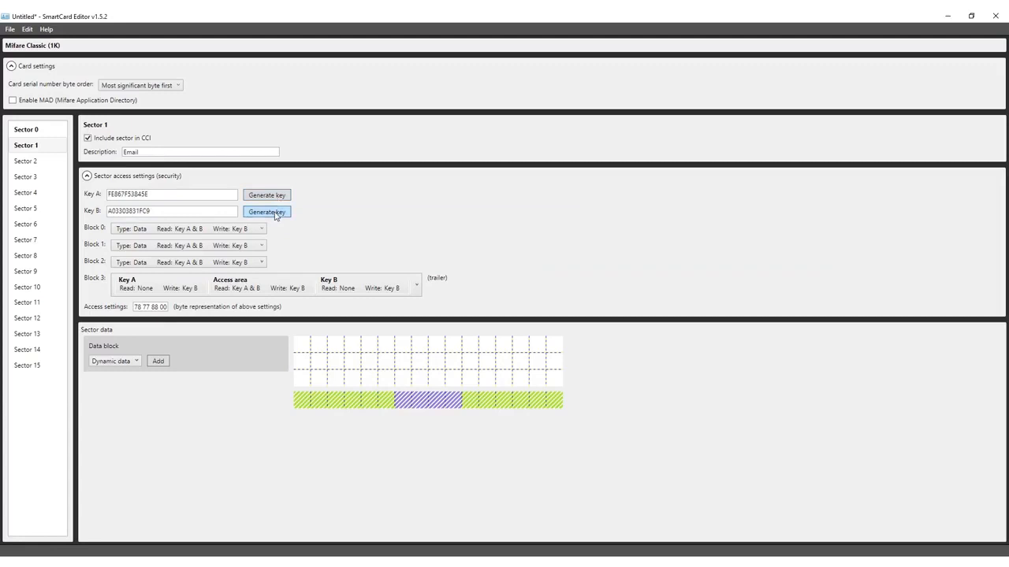
Add a dynamic data field to Sector 1 and name it Email.
click(159, 362)
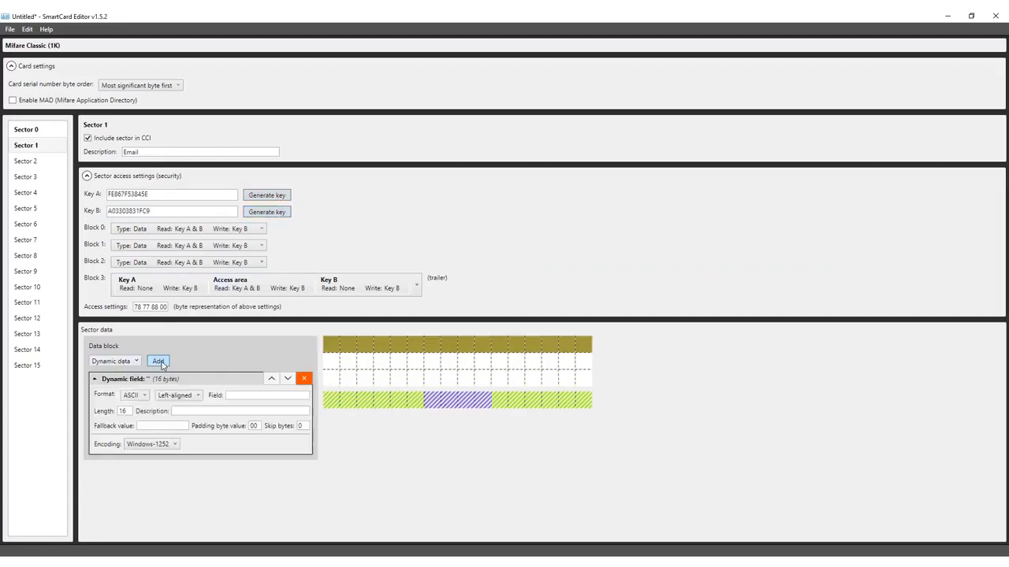
text(Email)
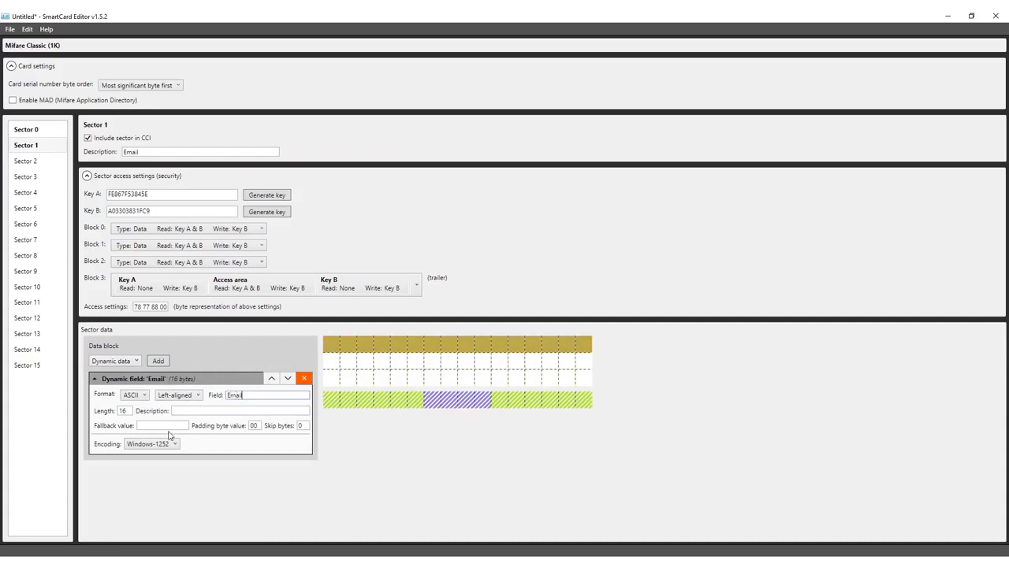
Set the Email field's length to 25 bytes and its description to Email.
drag(130, 411, 112, 416)
text(25)
click(187, 411)
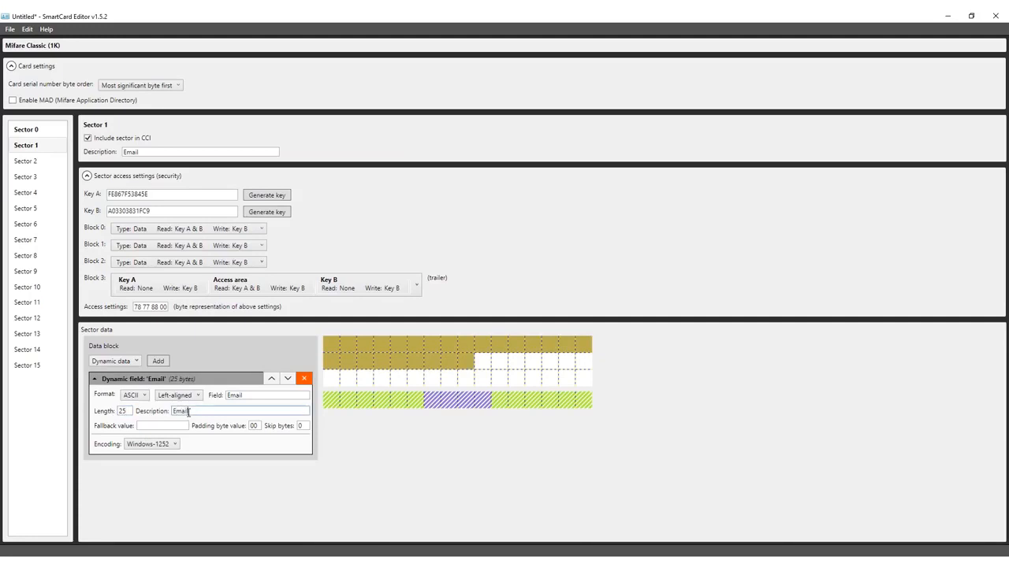
Set the Email field's encoding to utf-8.
click(148, 445)
scroll(142, 362, down, 5)
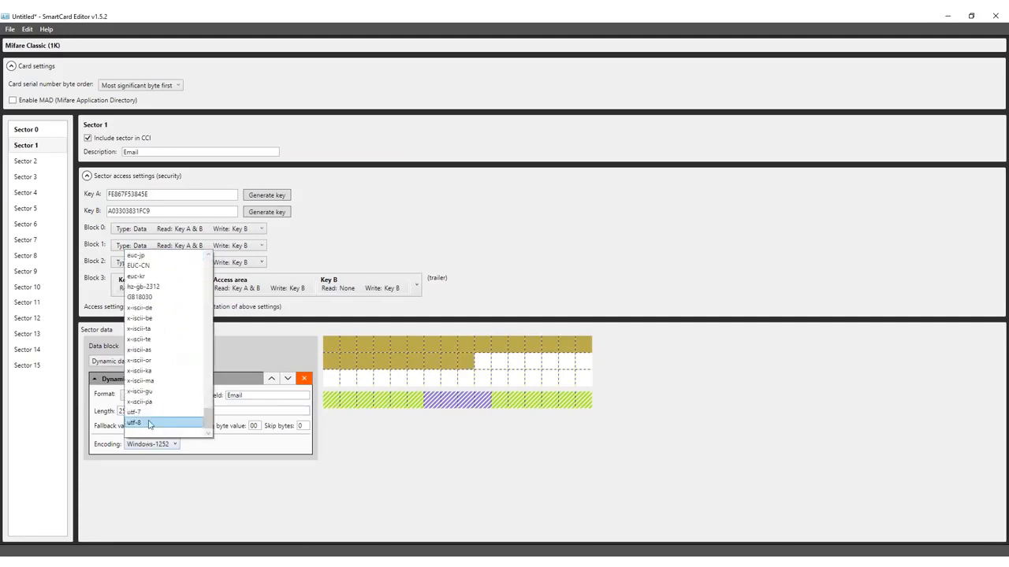
click(138, 420)
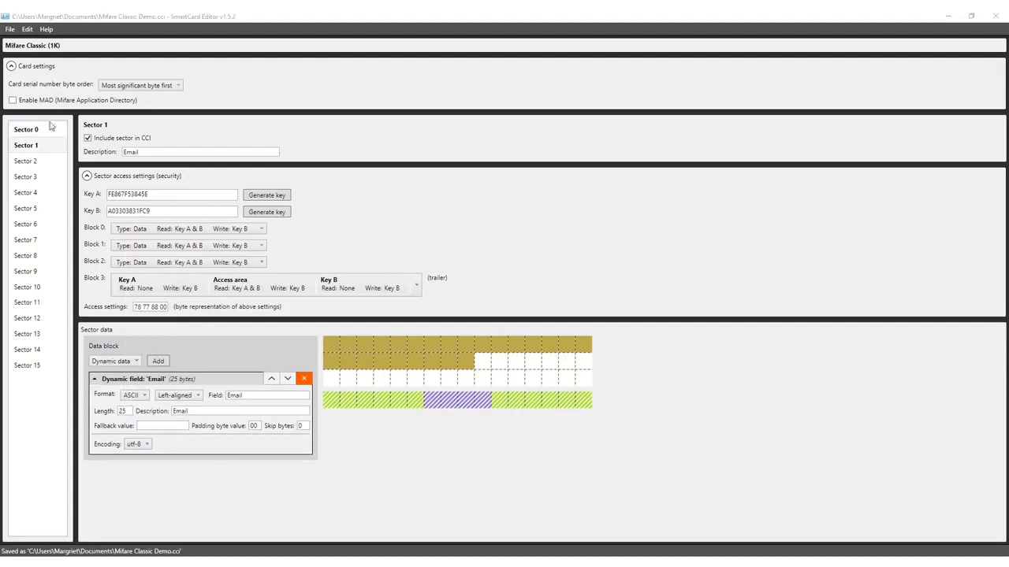
Save the card layout as an encrypted CCI file named Mifare Classic Demo.cci, entering a file password.
click(47, 129)
click(49, 145)
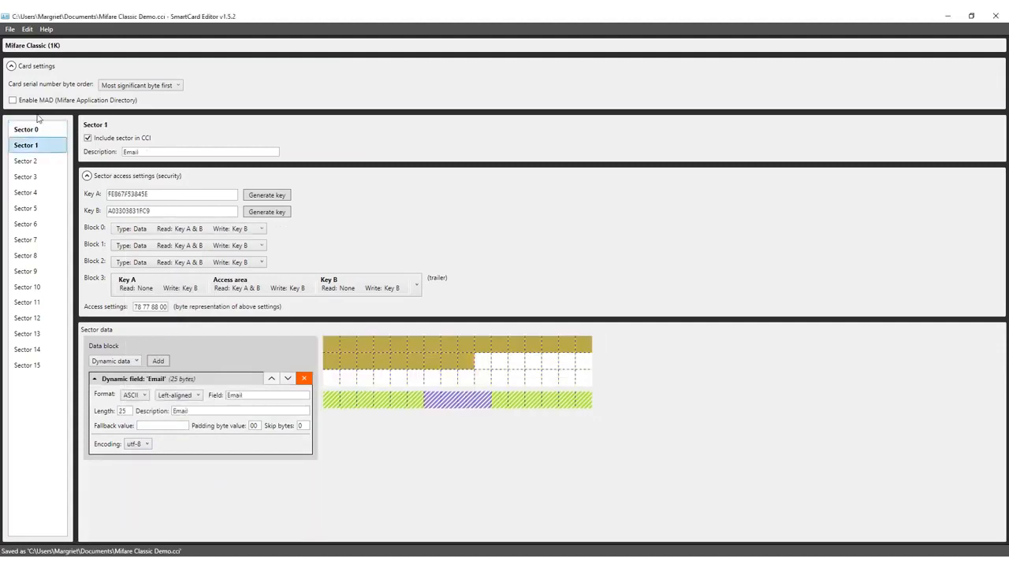
click(10, 30)
click(34, 108)
click(124, 267)
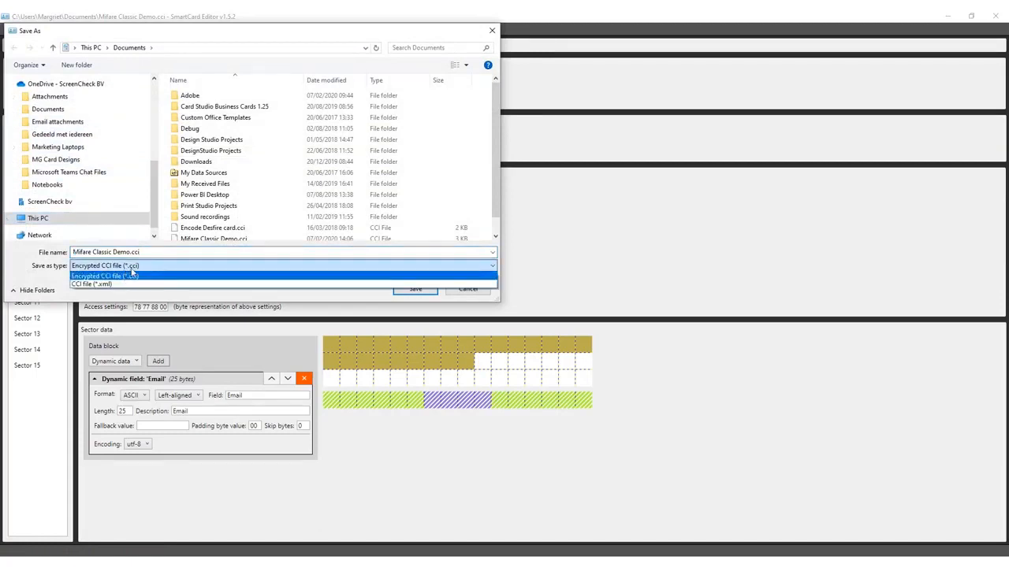
click(409, 294)
click(412, 290)
click(493, 292)
text(****)
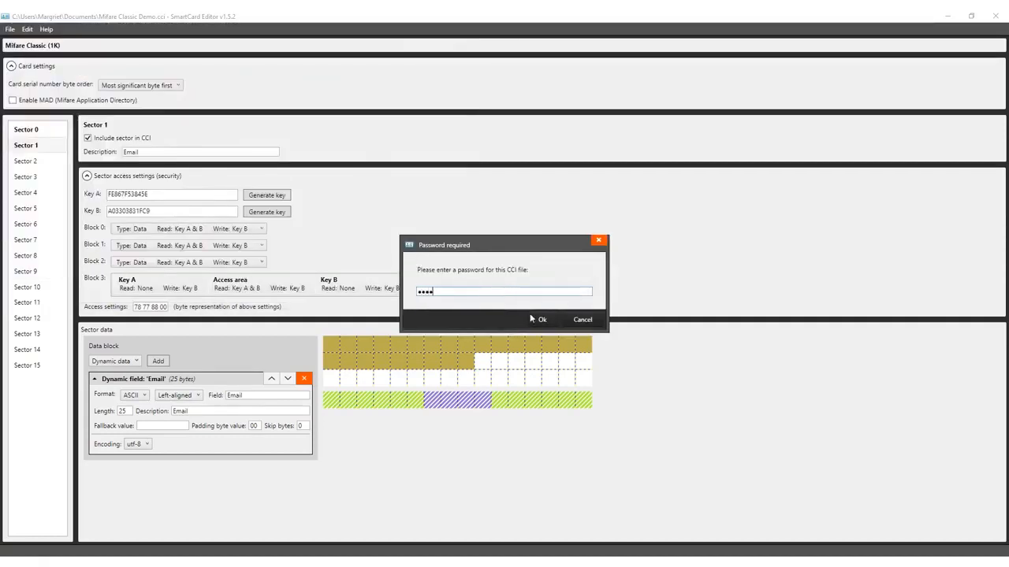
click(541, 319)
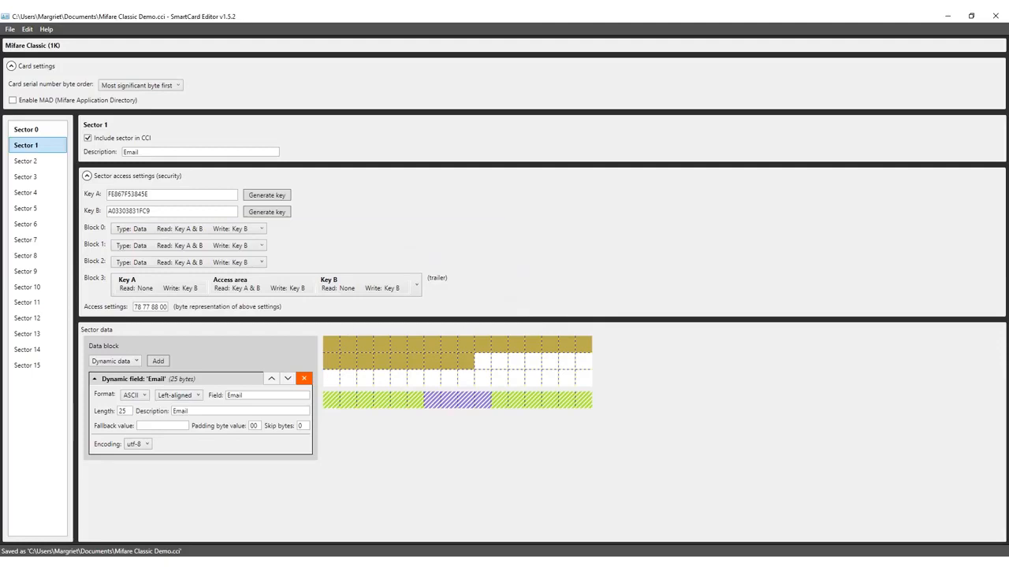